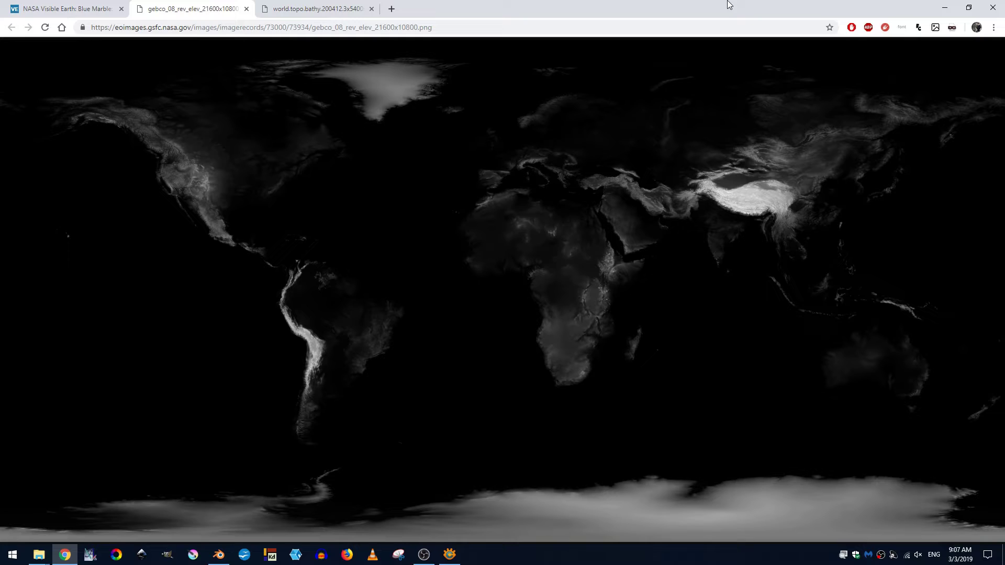
Step: Browse the gebco and world.topo.bathy tabs, then open the full gebco_08_rev_elev elevation map
left_click(76, 6)
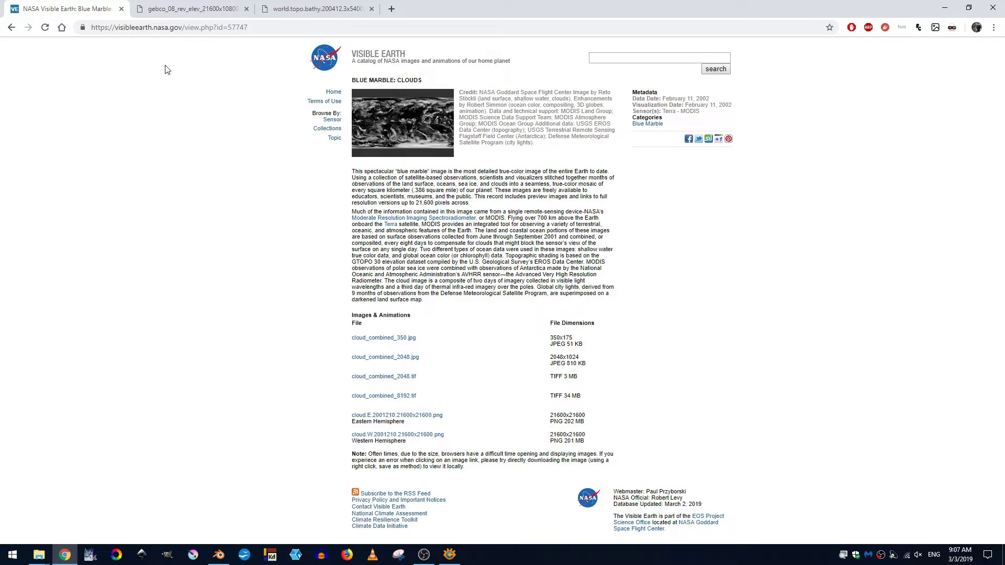
left_click(207, 7)
left_click(319, 9)
left_click(97, 8)
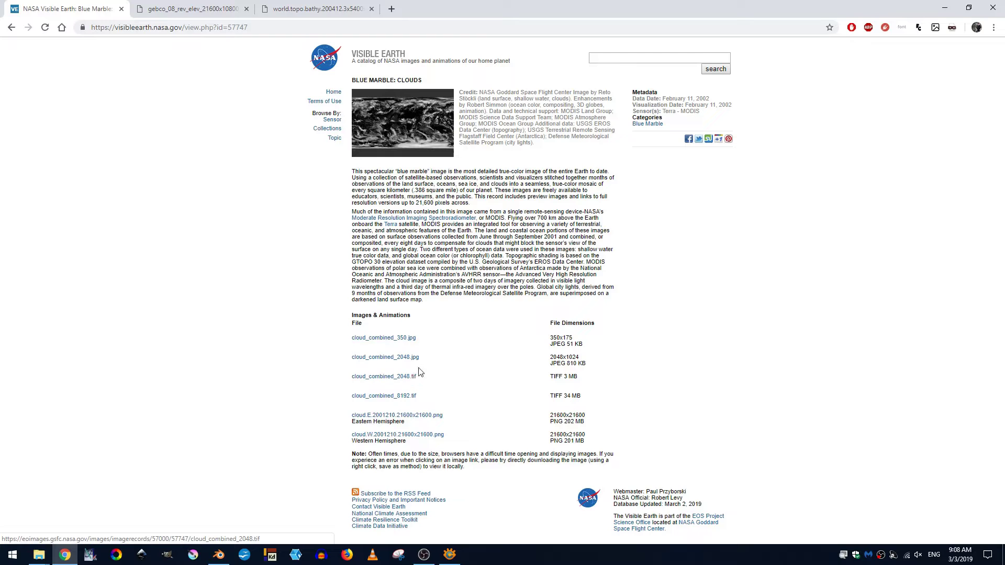
left_click(190, 12)
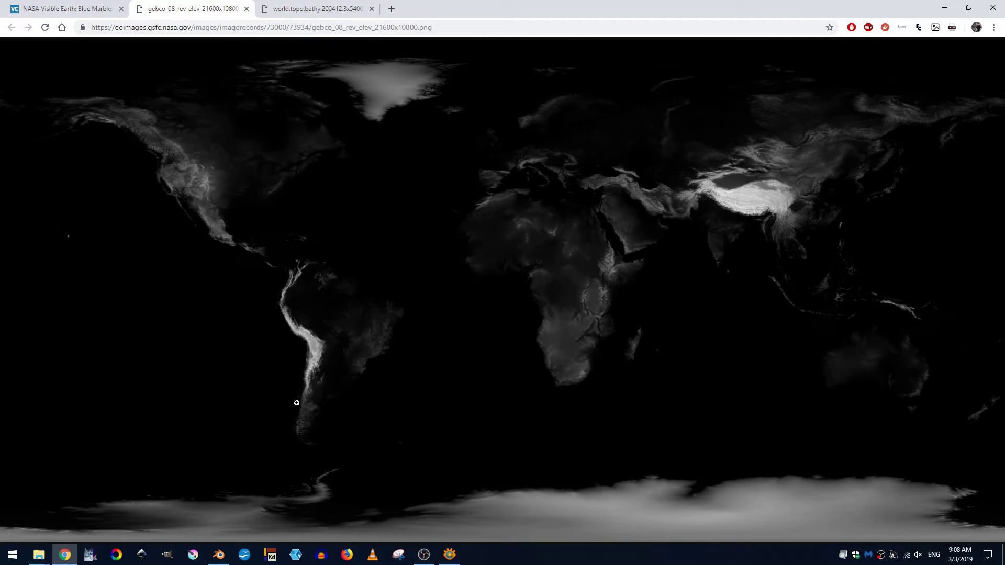
left_click(301, 10)
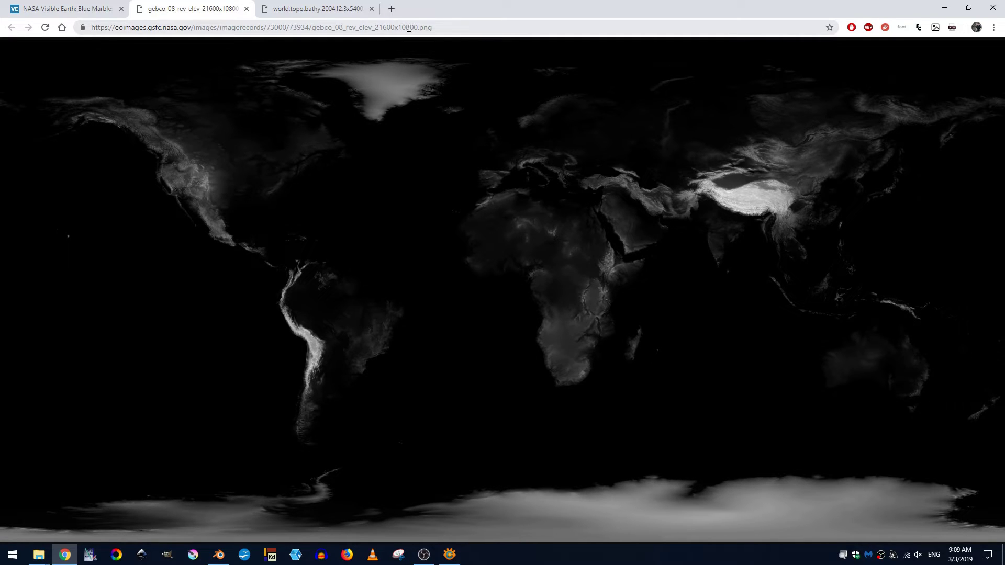
Step: Arrange Explorer beside XnConvert and drag the three texture images into XnConvert's input list
left_click(946, 7)
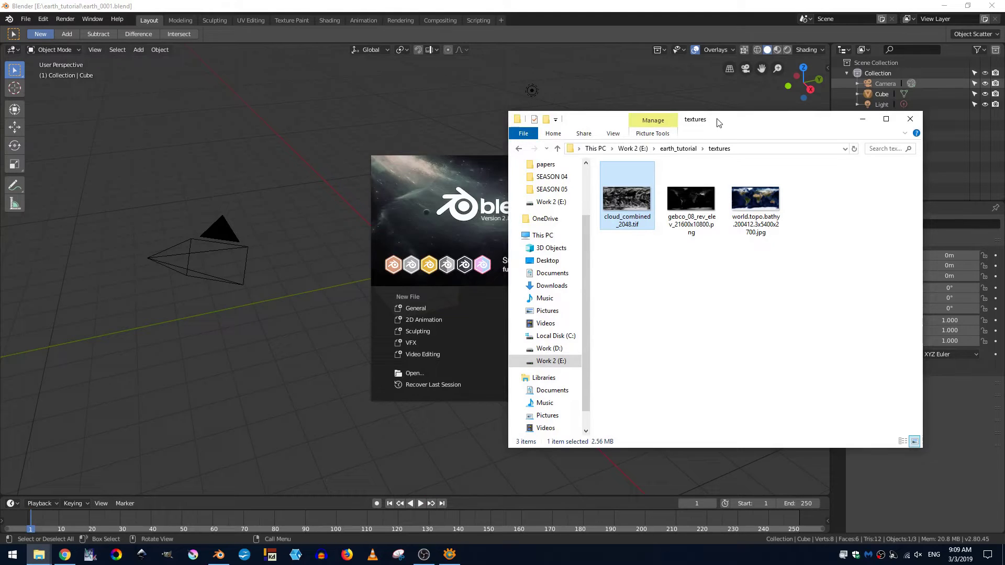
left_click_drag(718, 123, 517, 61)
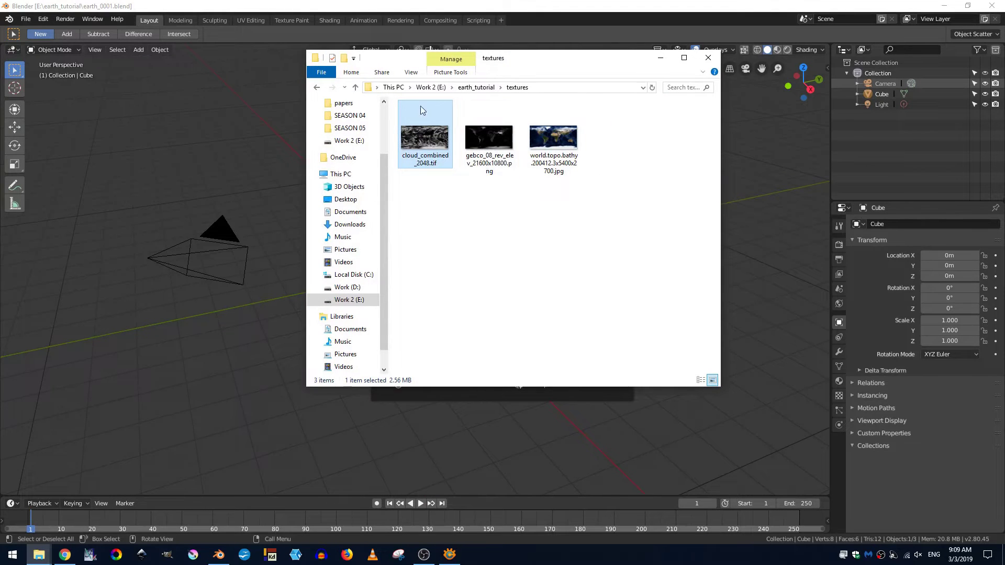
left_click(449, 555)
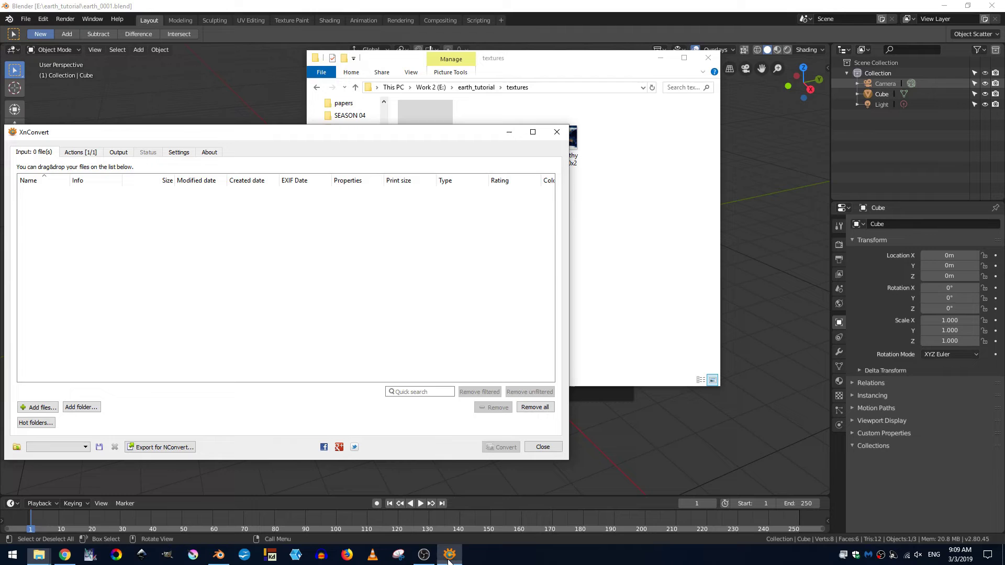
left_click_drag(191, 140, 293, 140)
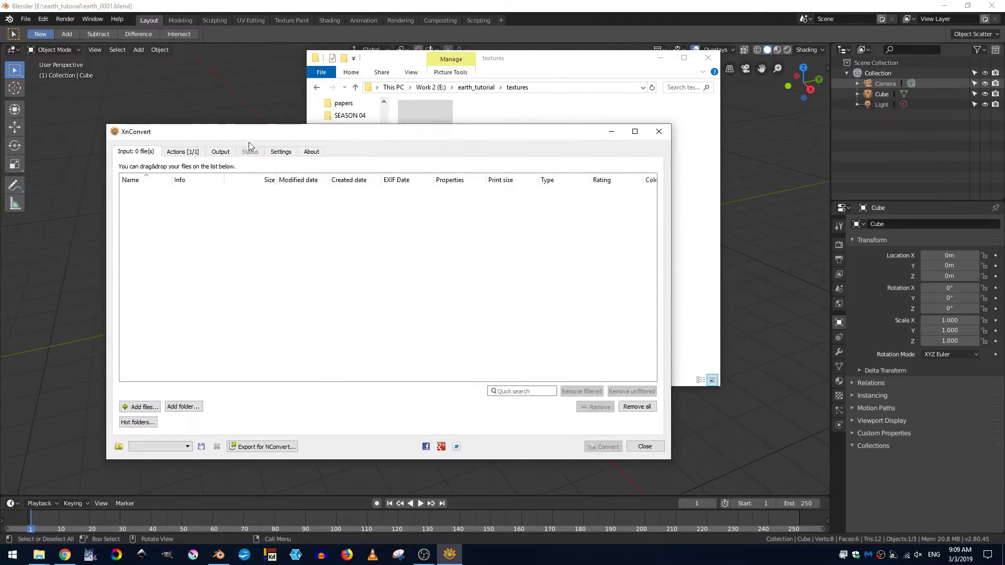
left_click_drag(507, 63, 645, 65)
left_click_drag(760, 207, 203, 268)
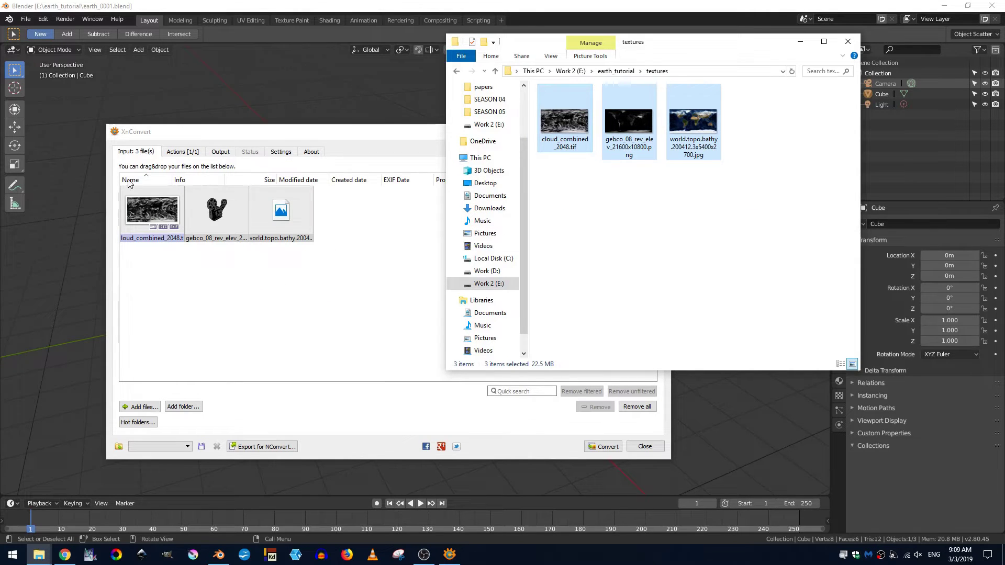
Step: Clear the existing actions and add an Image > Resize action
left_click(177, 145)
left_click(181, 152)
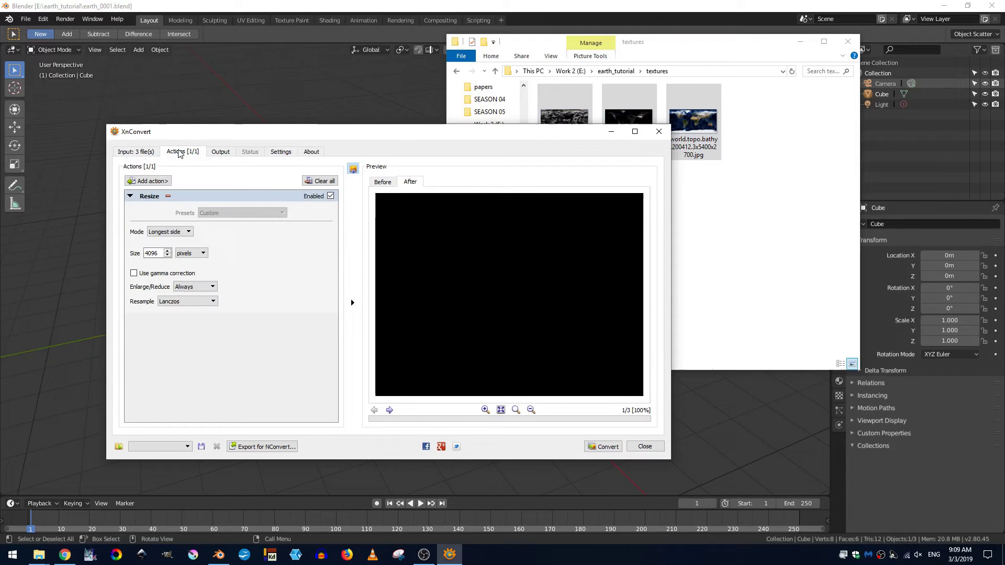
left_click(324, 180)
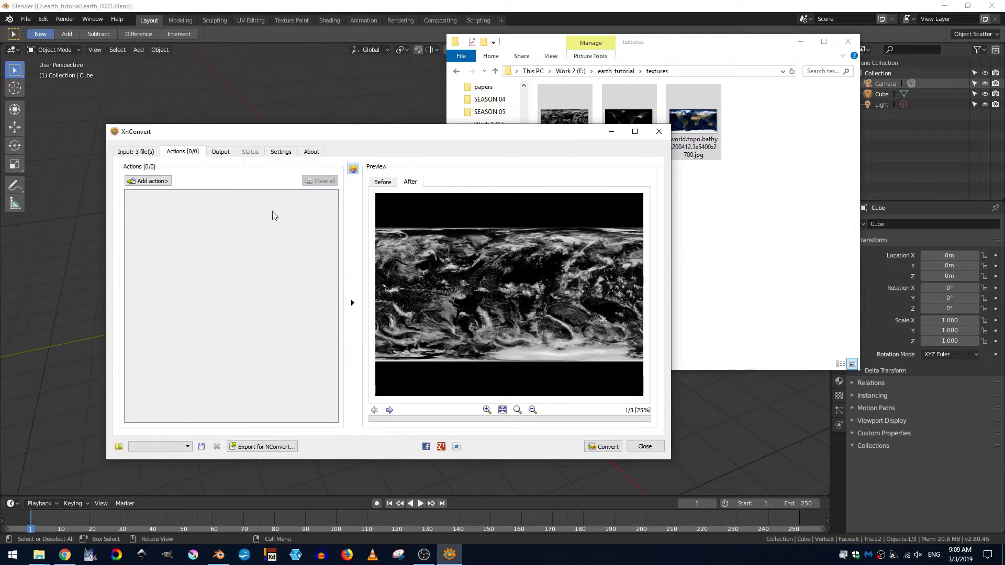
left_click(152, 181)
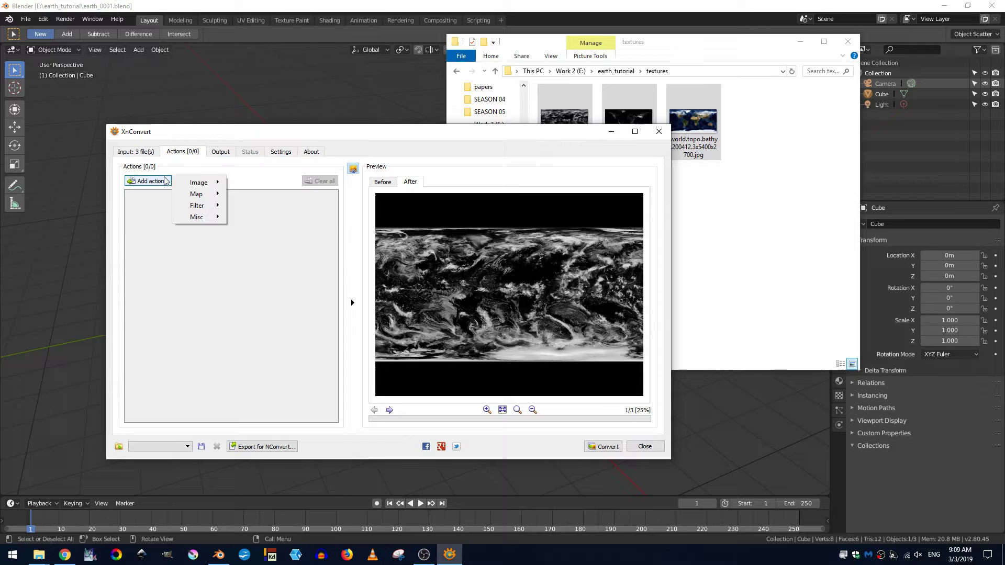
mouse_move(208, 184)
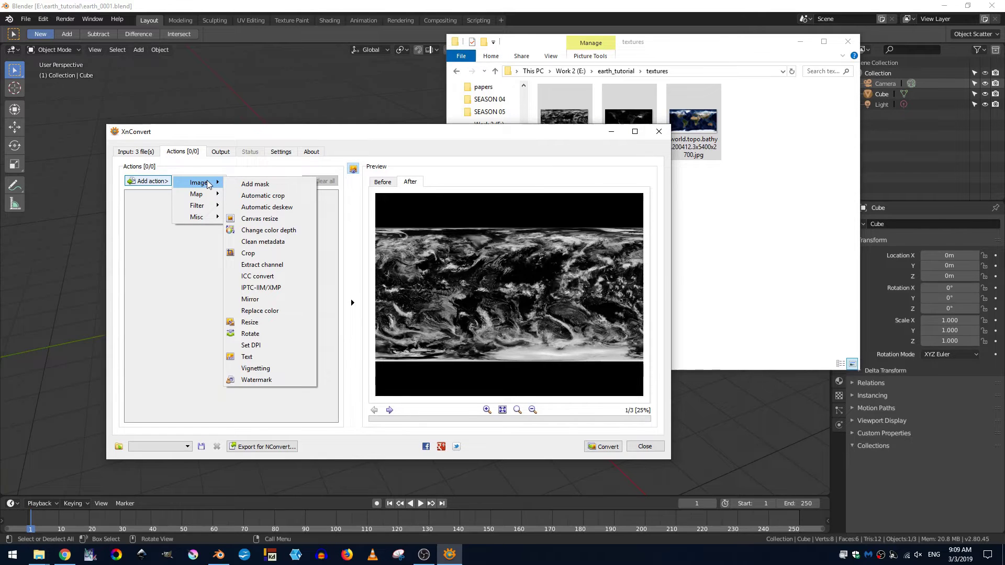
left_click(257, 322)
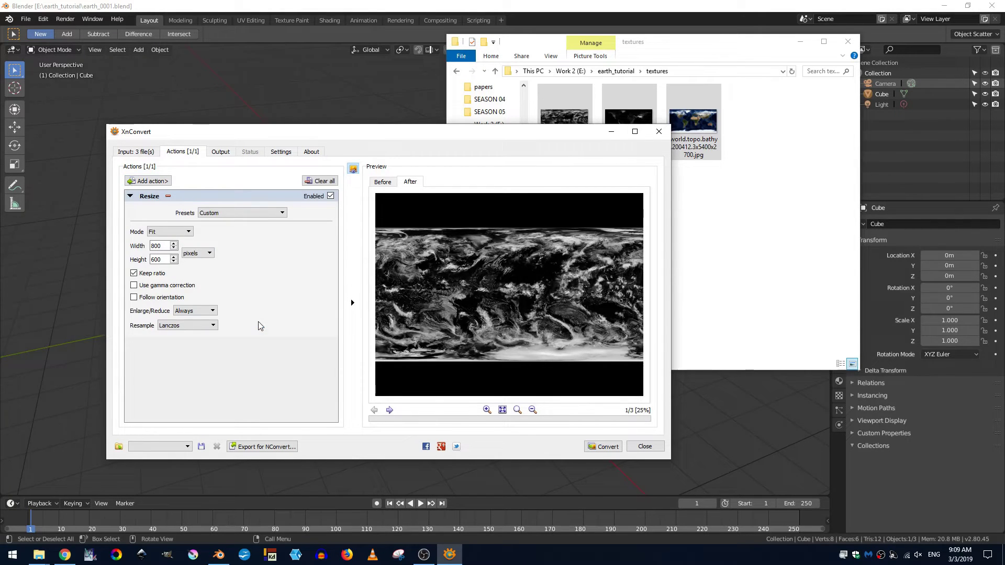
Step: Set the Resize mode to Longest side with a size of 4096 pixels
left_click(175, 233)
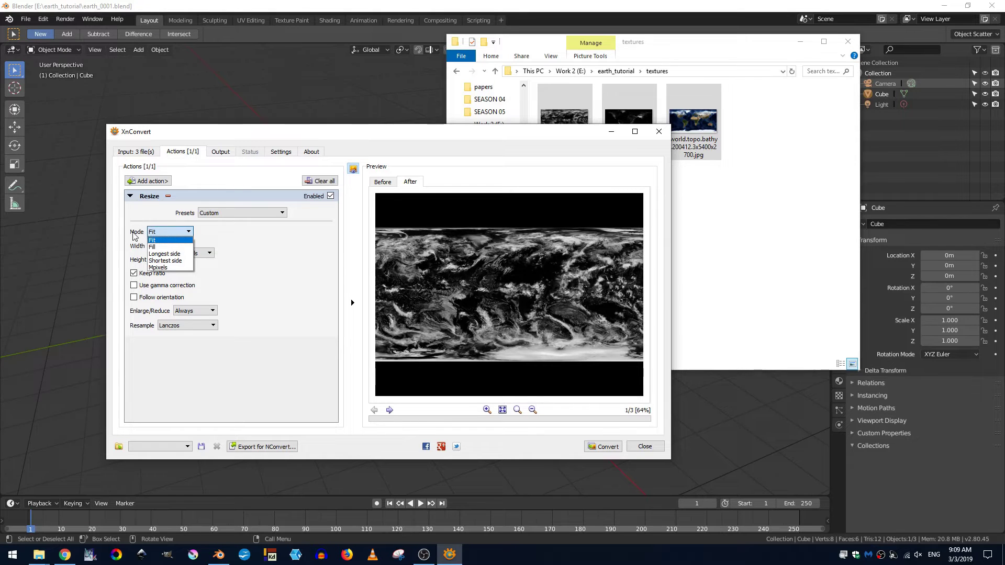
left_click(167, 254)
left_click_drag(160, 253, 122, 253)
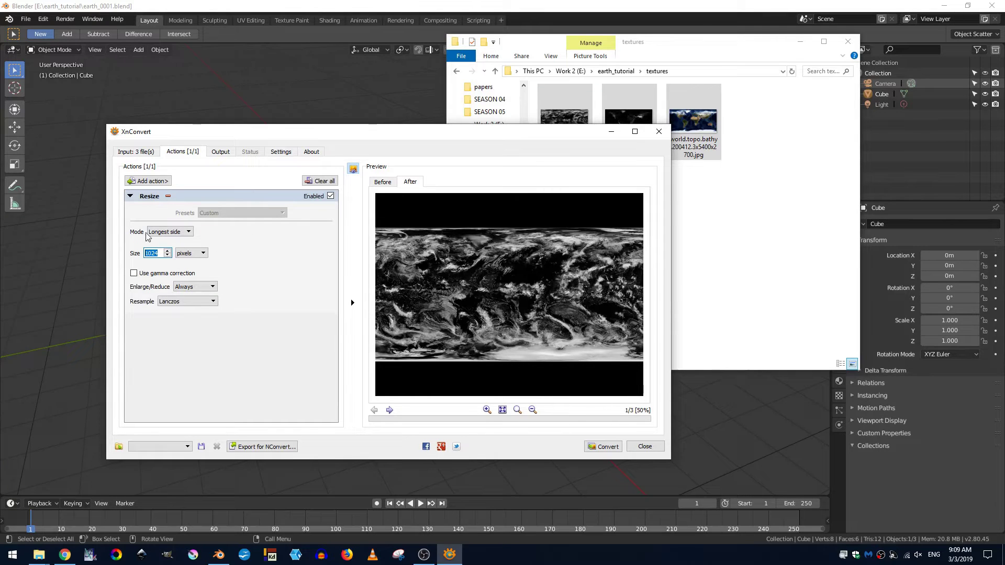
type("5")
key("BackSpace")
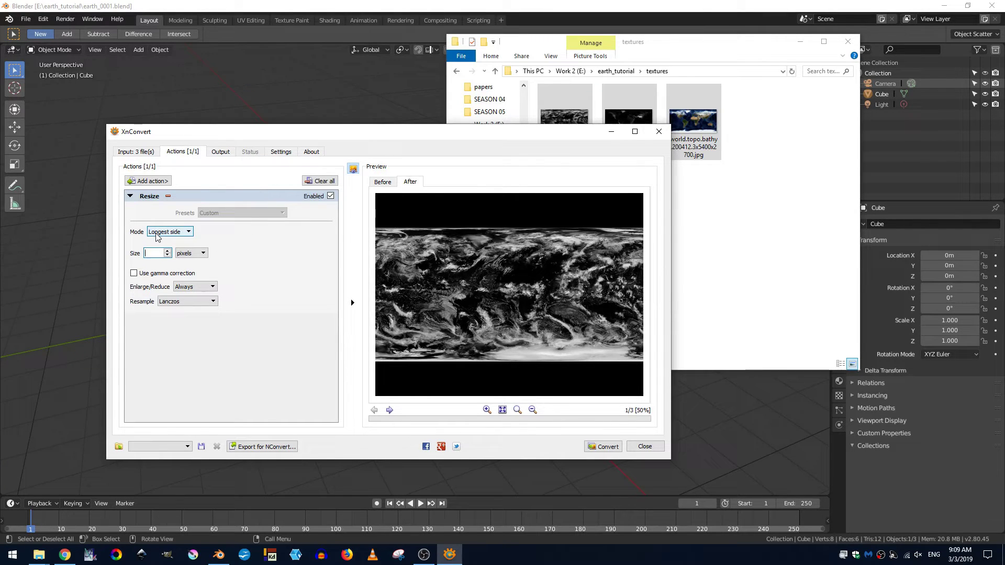
type("4096")
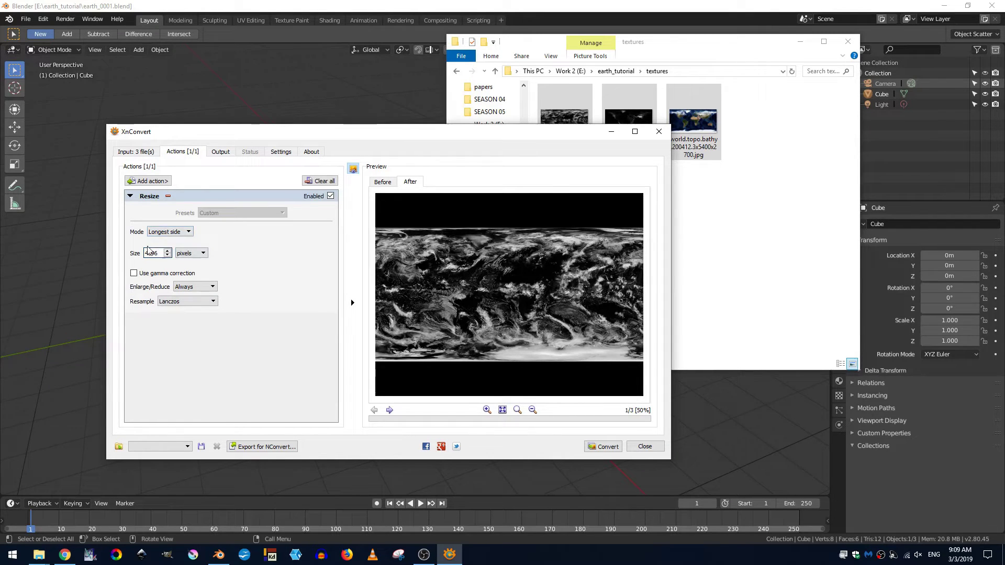
Step: Set the output folder to the copied E:\earth_tutorial\textures path
left_click(222, 155)
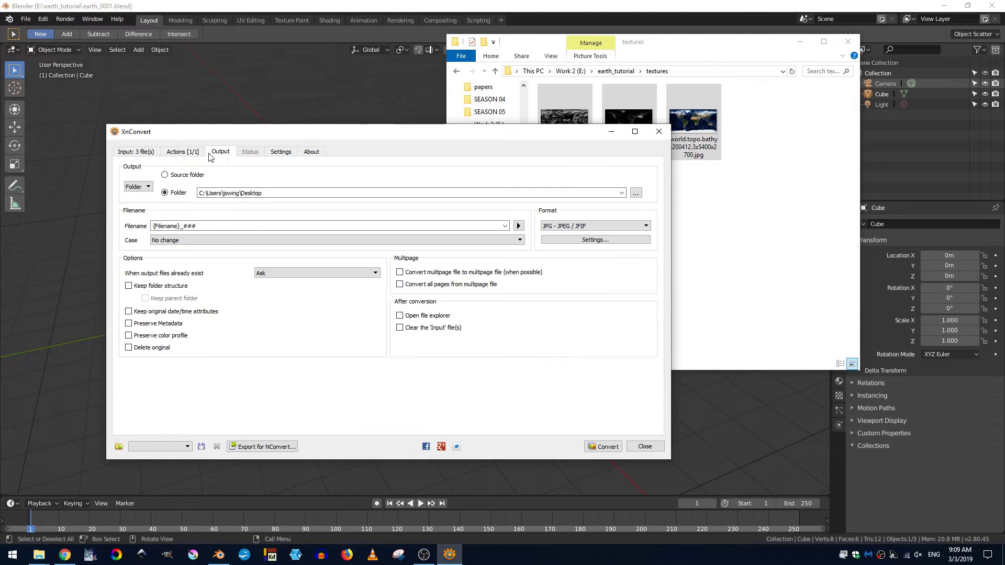
left_click(529, 72)
key("ctrl+c")
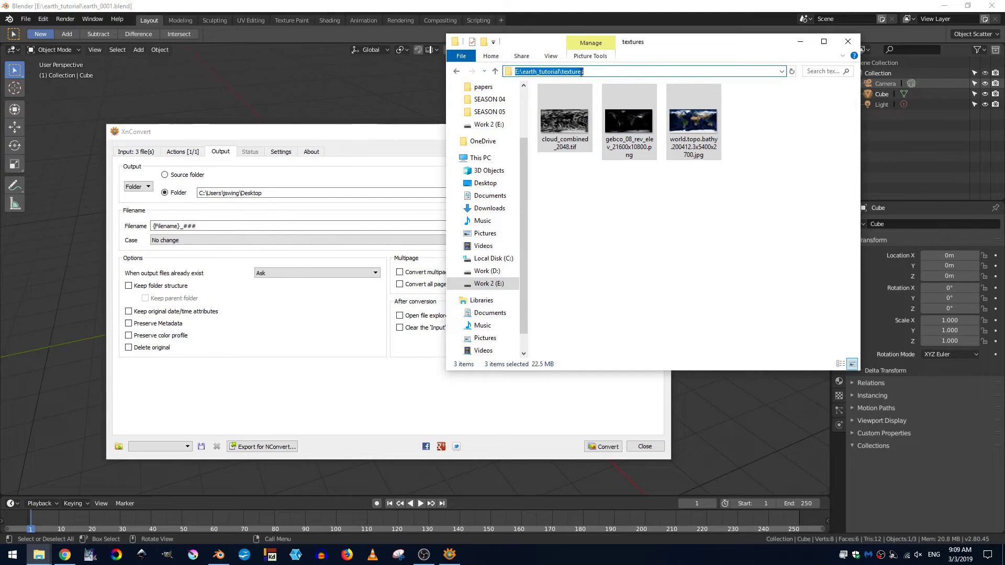
left_click_drag(311, 192, 182, 198)
key("ctrl+v")
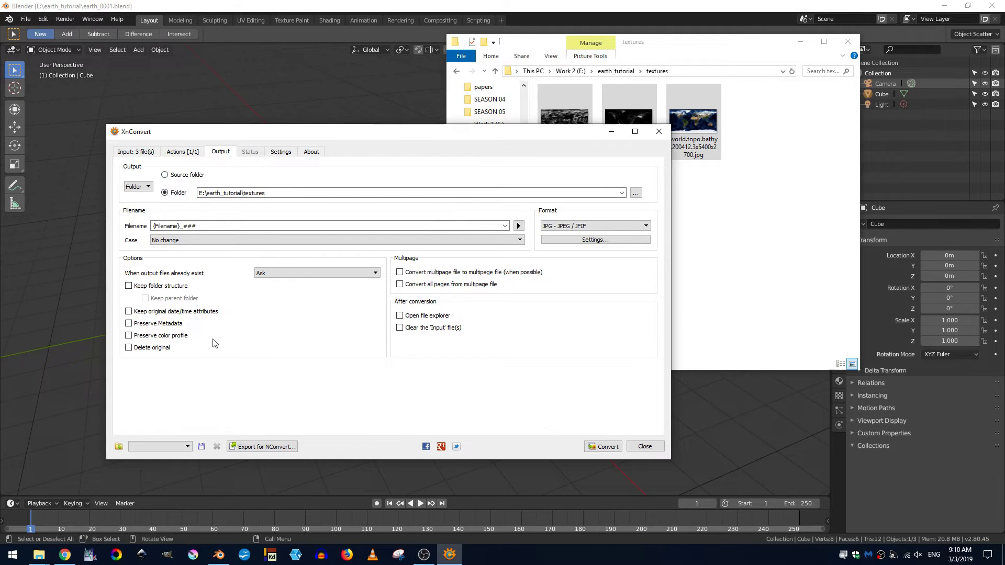
Step: Change the output filename pattern to {Filename}_small
left_click(175, 227)
mouse_move(181, 226)
left_mouse_down()
mouse_move(152, 228)
mouse_move(183, 227)
left_mouse_up()
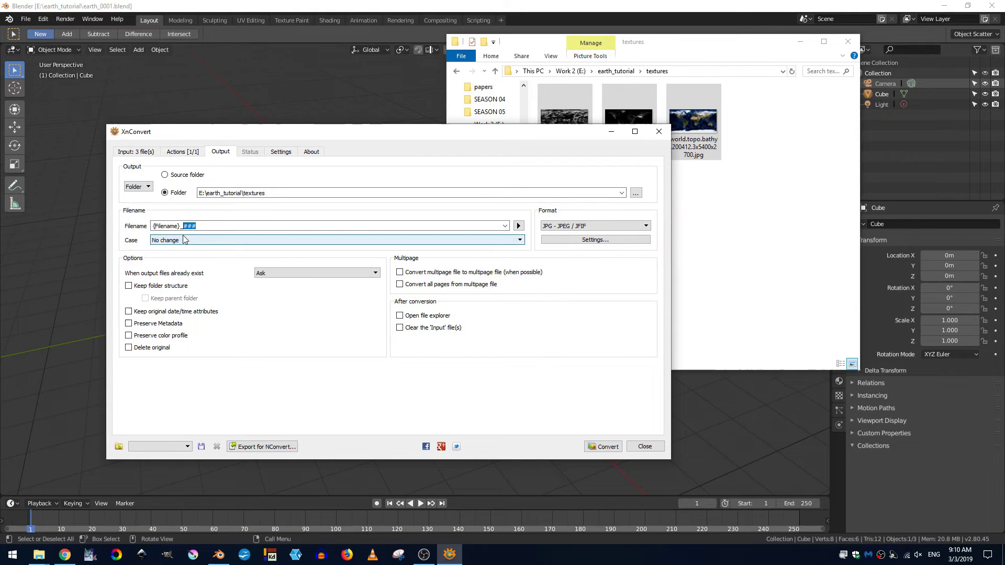
type("small")
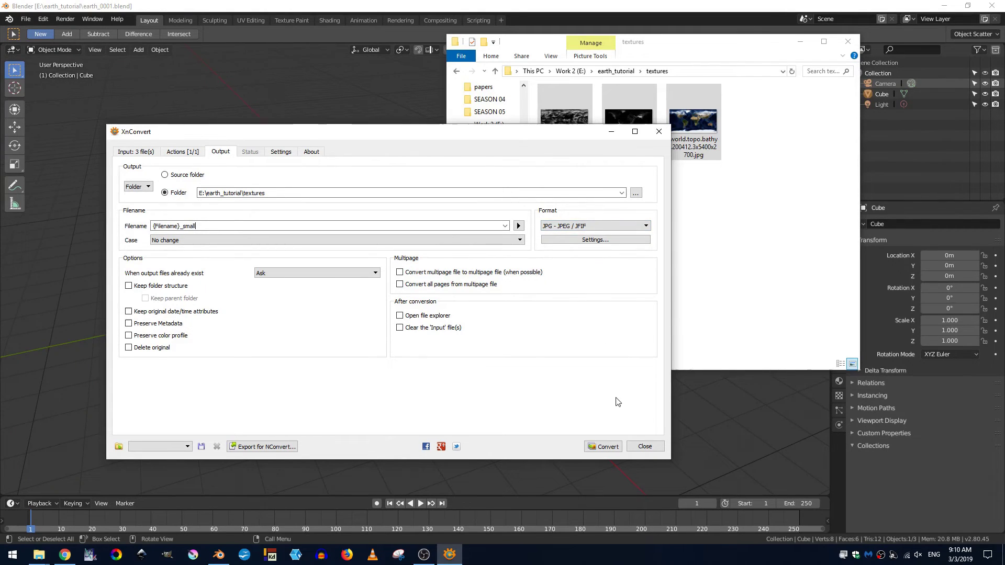
Step: Convert the images and compare cloud_combined_2048_small.jpg's size with the original TIF
left_click(604, 448)
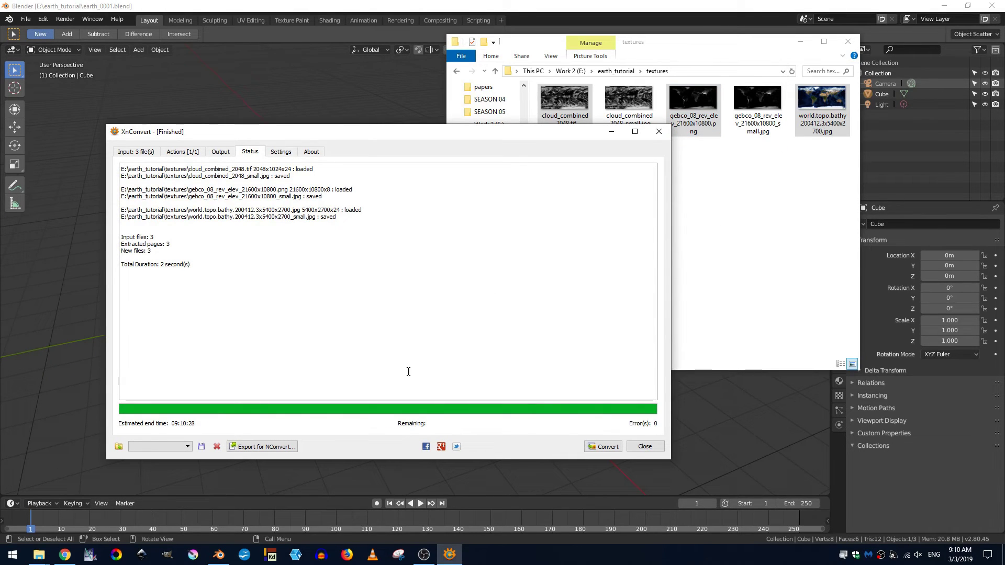
left_click(677, 37)
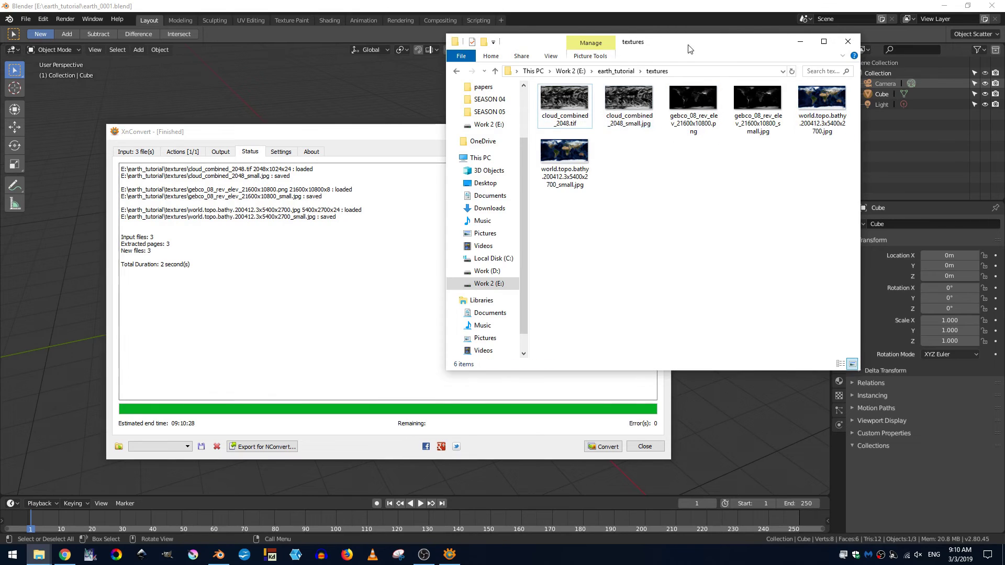
left_click_drag(676, 37, 572, 41)
left_click(518, 109)
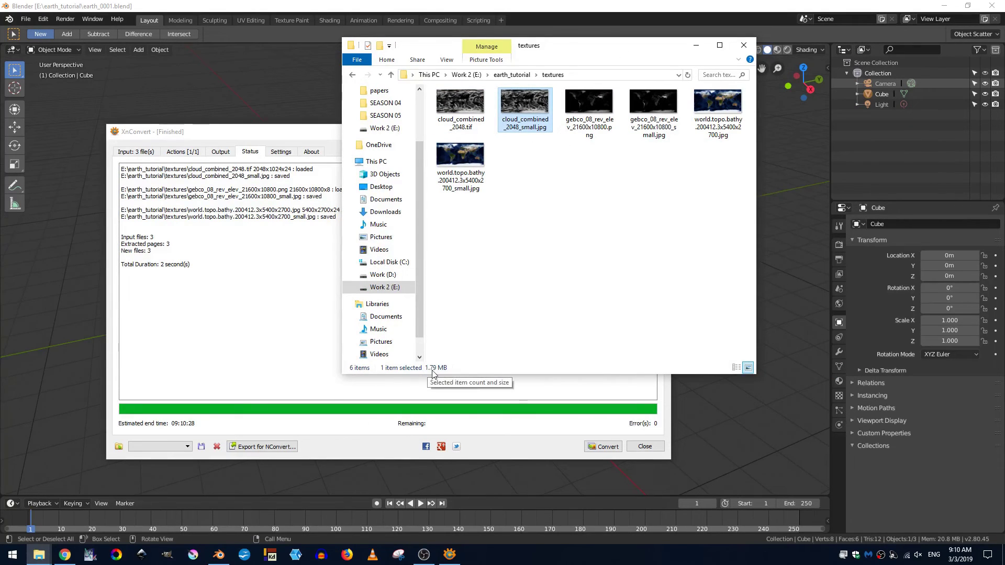
key("Left")
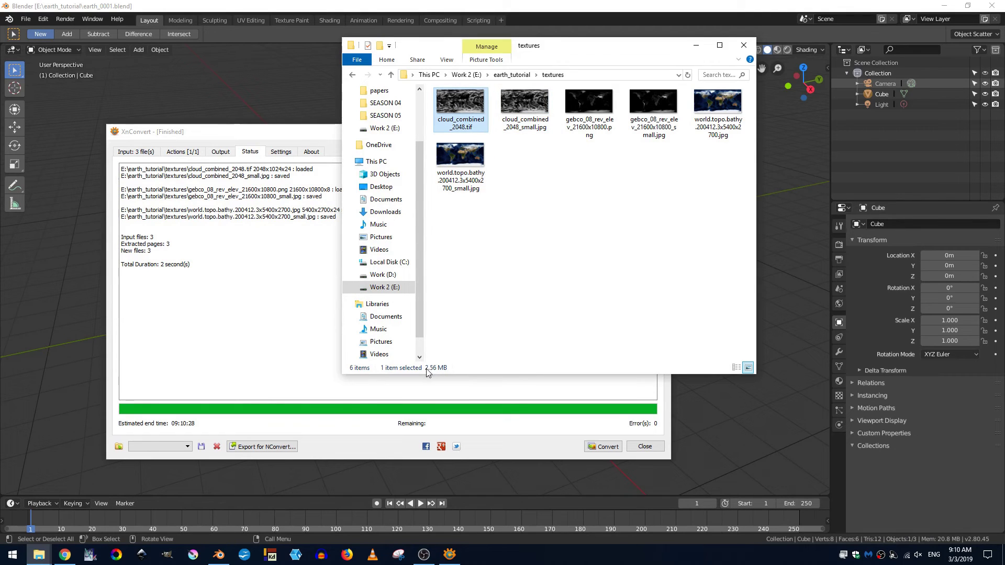
Step: Close the finished XnConvert conversion window
left_click(589, 105)
key("alt+Tab")
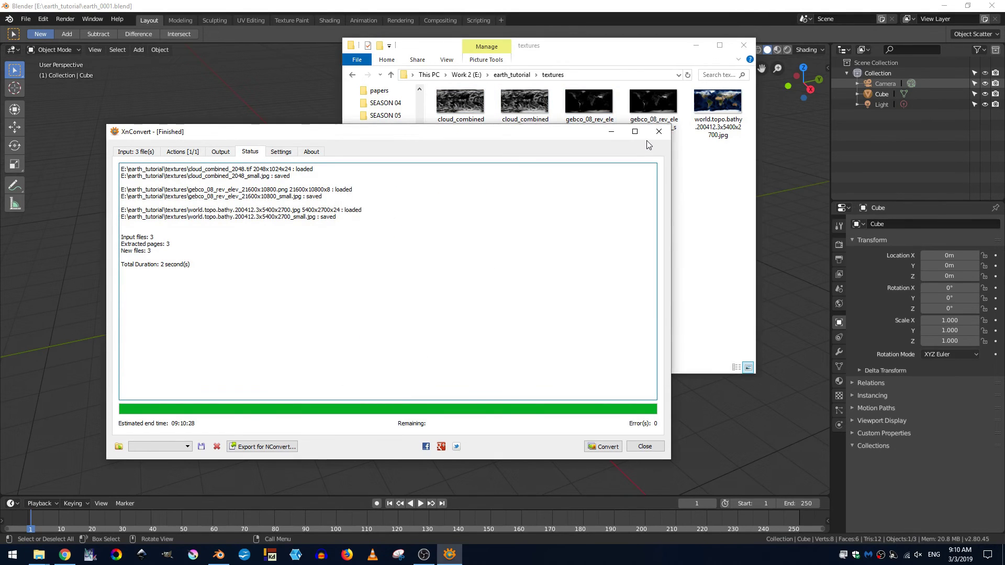
left_click(659, 132)
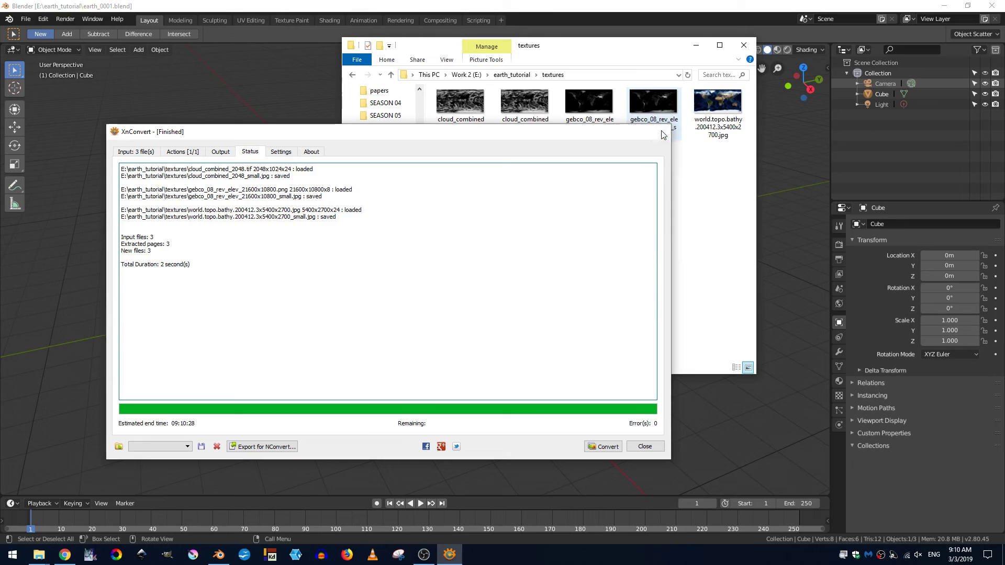